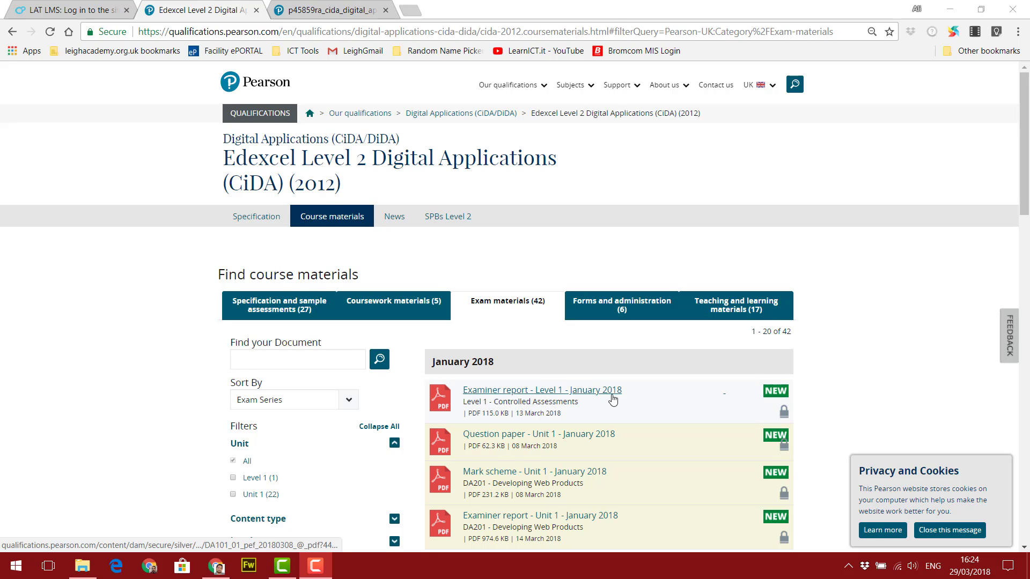
scroll(615, 400, "down", 1)
scroll(615, 402, "down", 1)
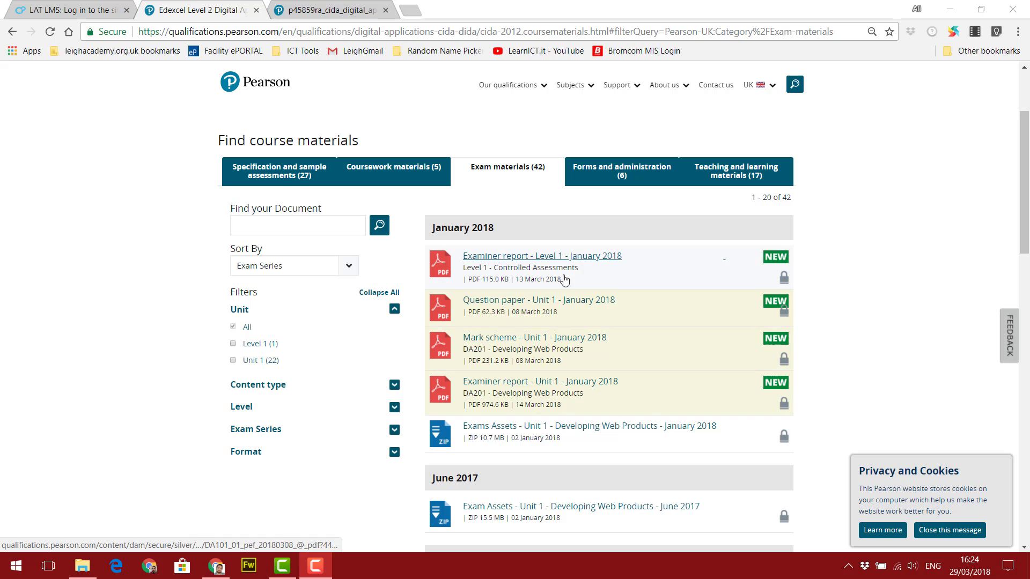
scroll(571, 323, "down", 2)
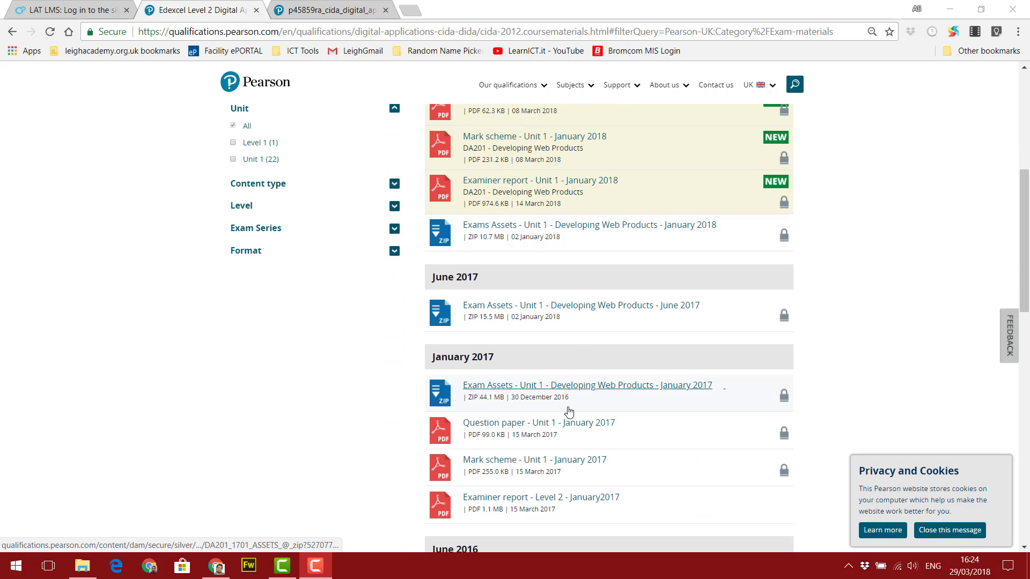
scroll(566, 425, "down", 2)
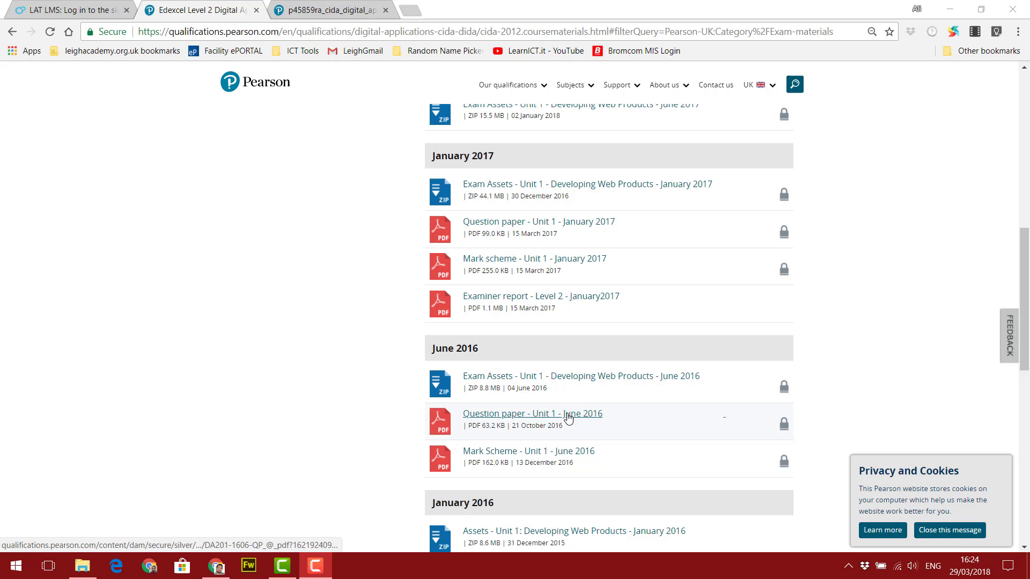
scroll(569, 418, "down", 1)
scroll(569, 418, "down", 2)
scroll(569, 417, "down", 1)
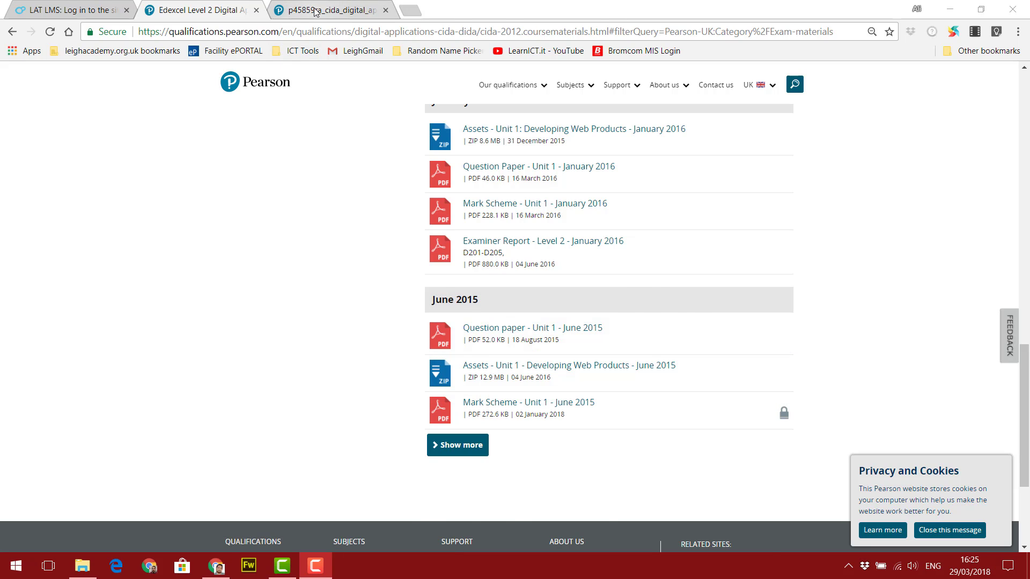
- Switch to the tab showing the June 2015 Unit 1 question paper (DA201/01) PDF
left_click(316, 11)
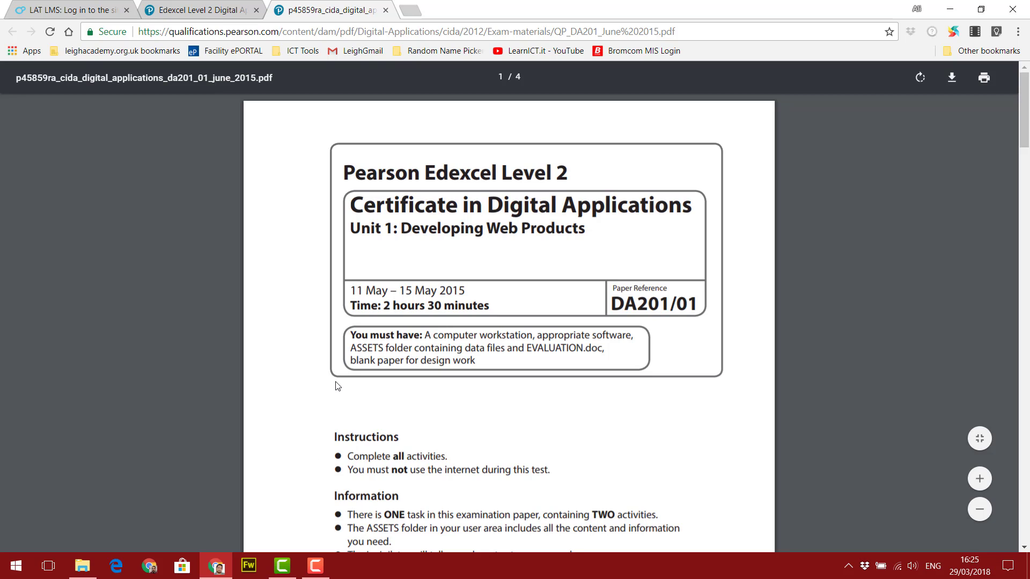
scroll(349, 418, "down", 1)
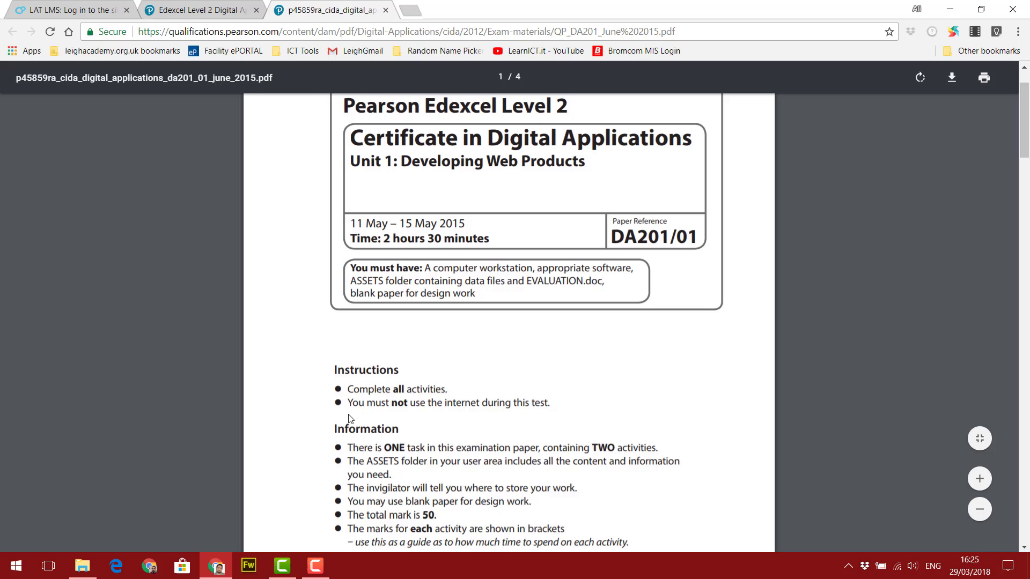
scroll(349, 418, "up", 1)
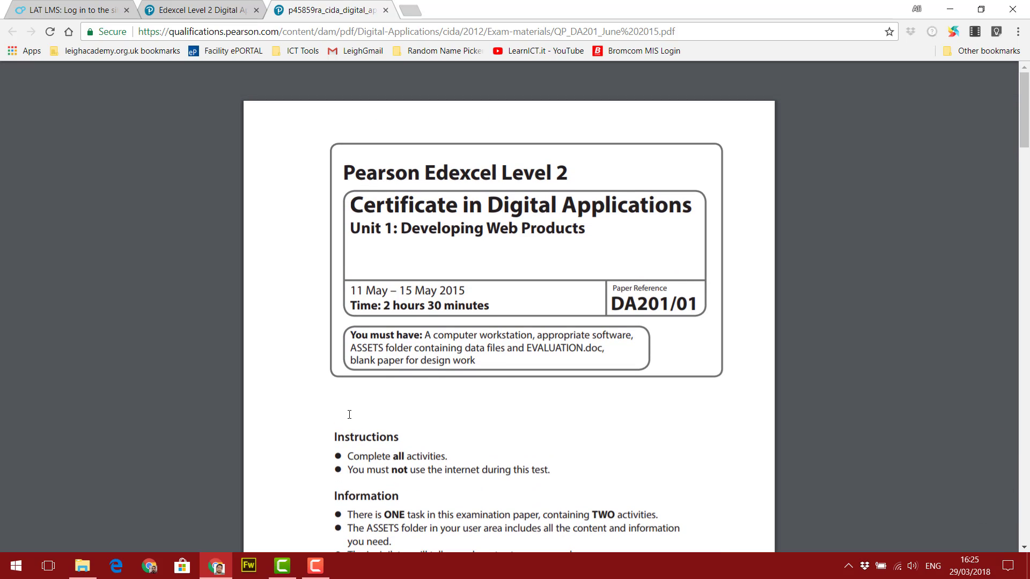